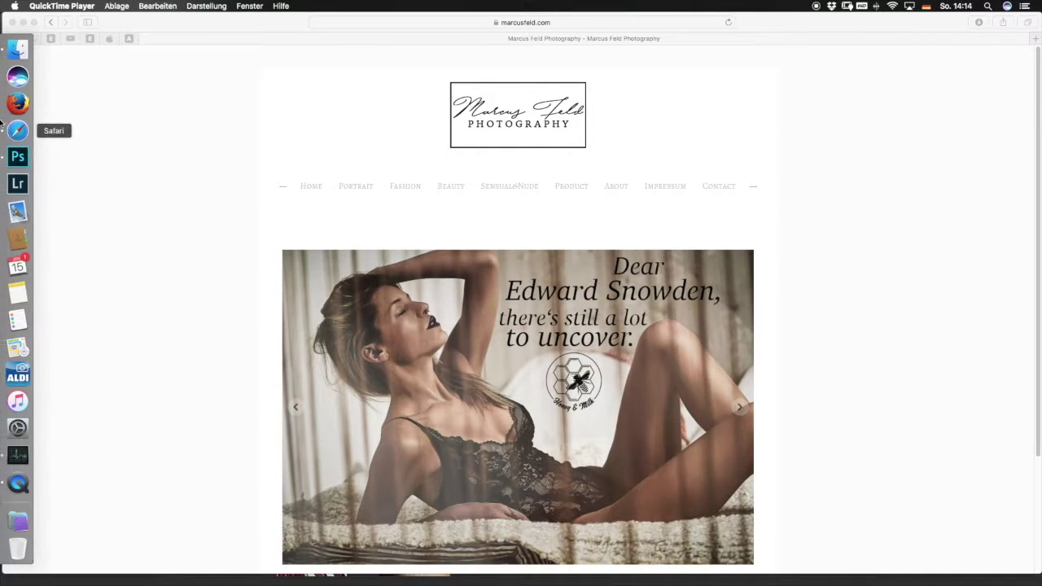
# - Switch from Safari to Photoshop CC 2017's recent-files start screen
pyautogui.click(4, 160)
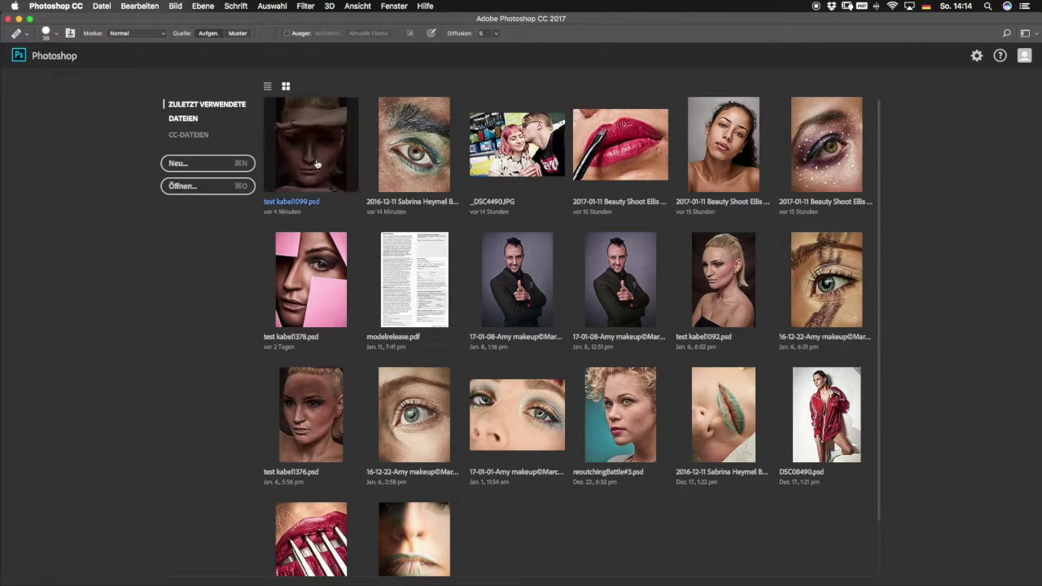
# - Open test kabel1099.psd, toggle Gruppe 1 off and on, and select a Dodge&Burn layer inside it
pyautogui.click(342, 183)
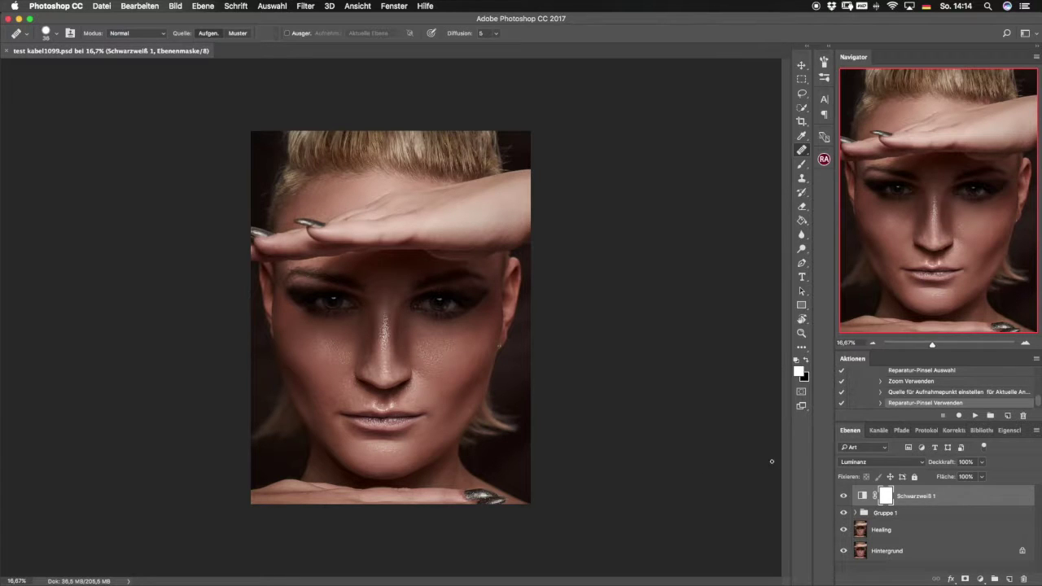
pyautogui.click(843, 513)
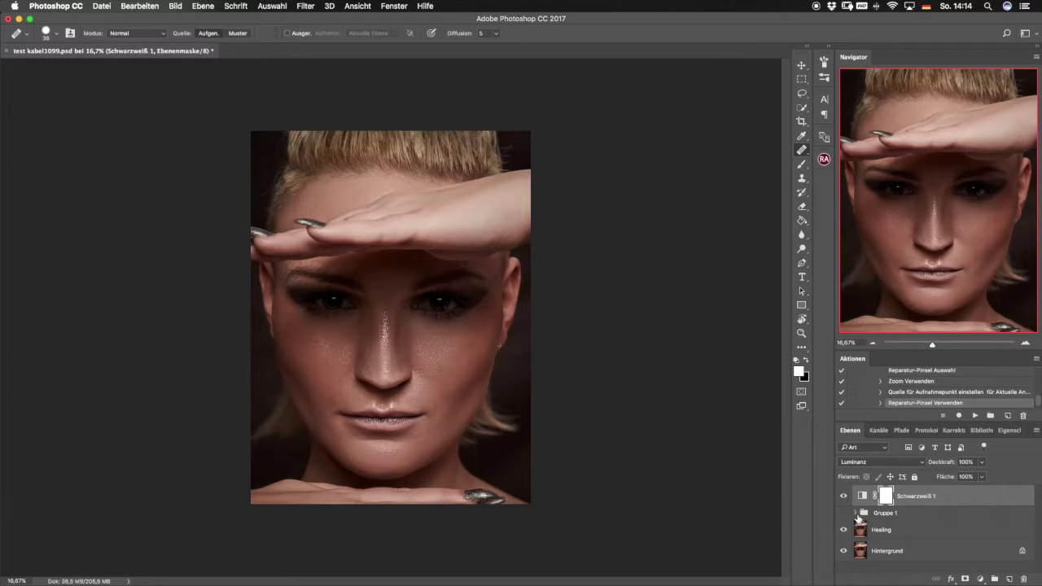
pyautogui.click(851, 517)
pyautogui.click(854, 513)
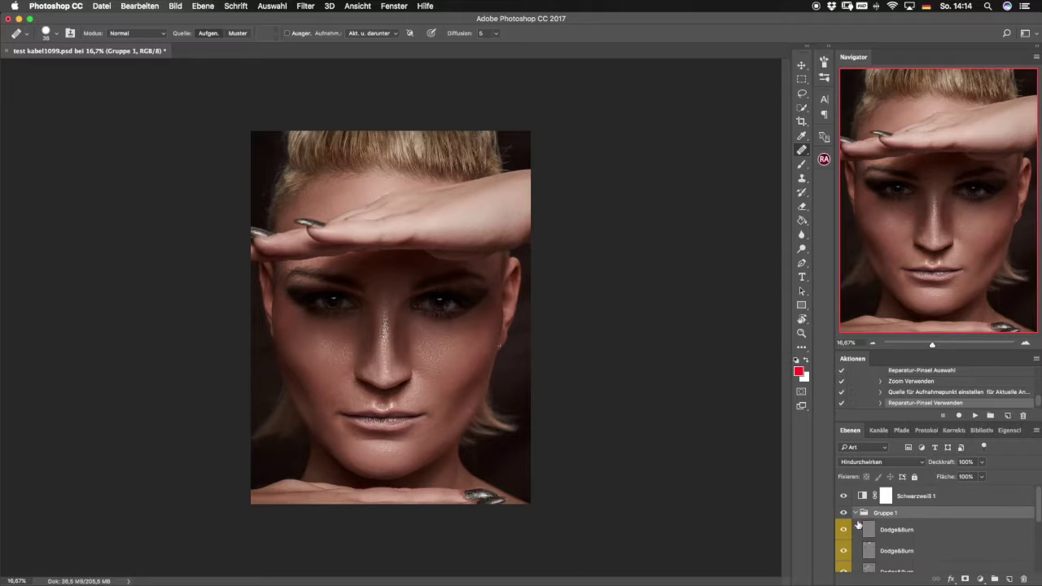
pyautogui.moveTo(1038, 502); pyautogui.dragTo(1038, 521)
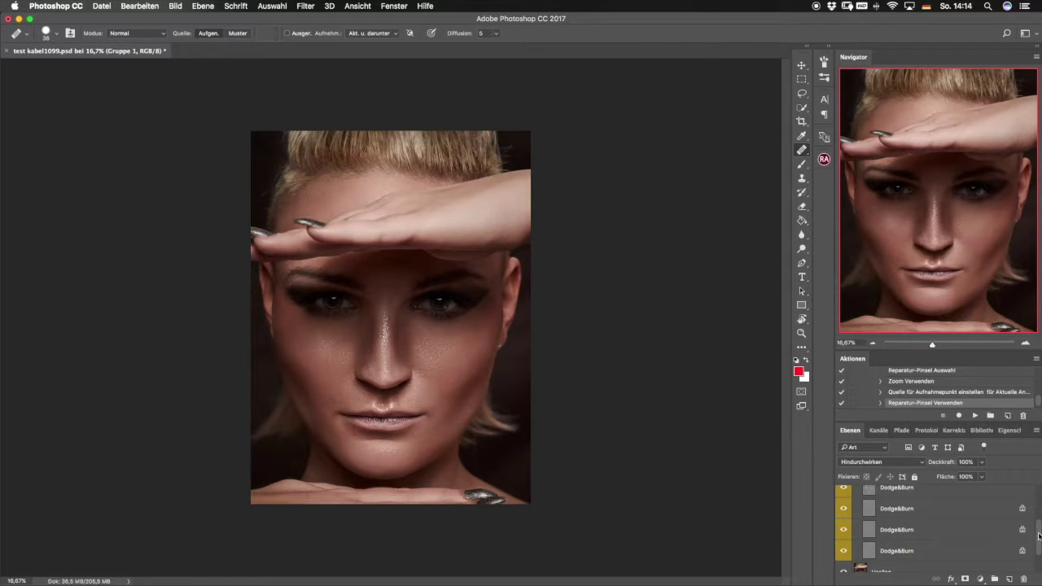
pyautogui.moveTo(1038, 538); pyautogui.dragTo(1038, 525)
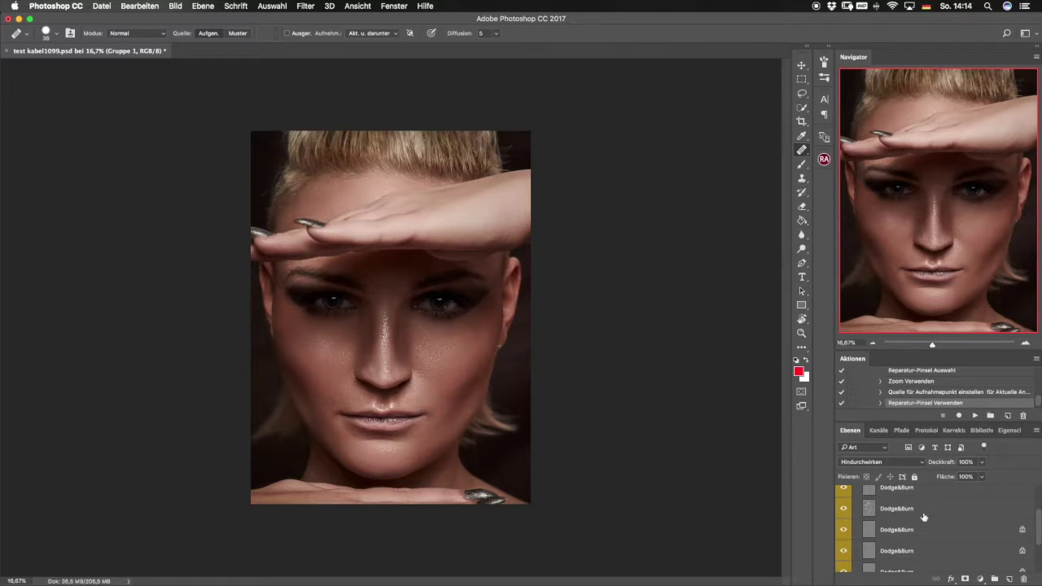
pyautogui.click(940, 513)
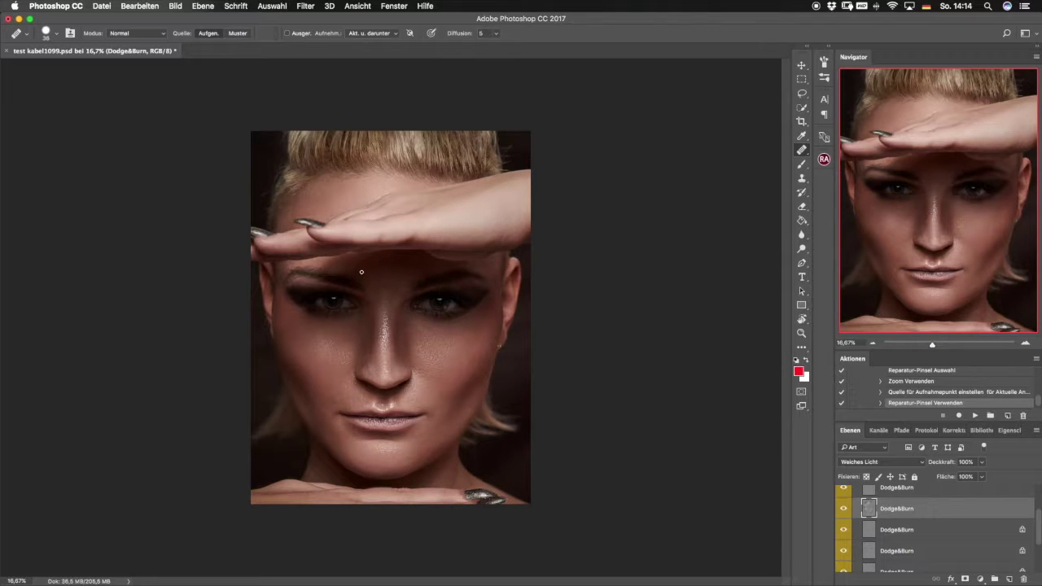
# - Enlarge the healing brush to 446, then drag out two shifted Dodge&Burn copies
pyautogui.moveTo(362, 271)
pyautogui.mouseDown()
pyautogui.moveTo(331, 269)
pyautogui.moveTo(351, 268)
pyautogui.mouseUp()
pyautogui.moveTo(386, 293); pyautogui.dragTo(386, 294)
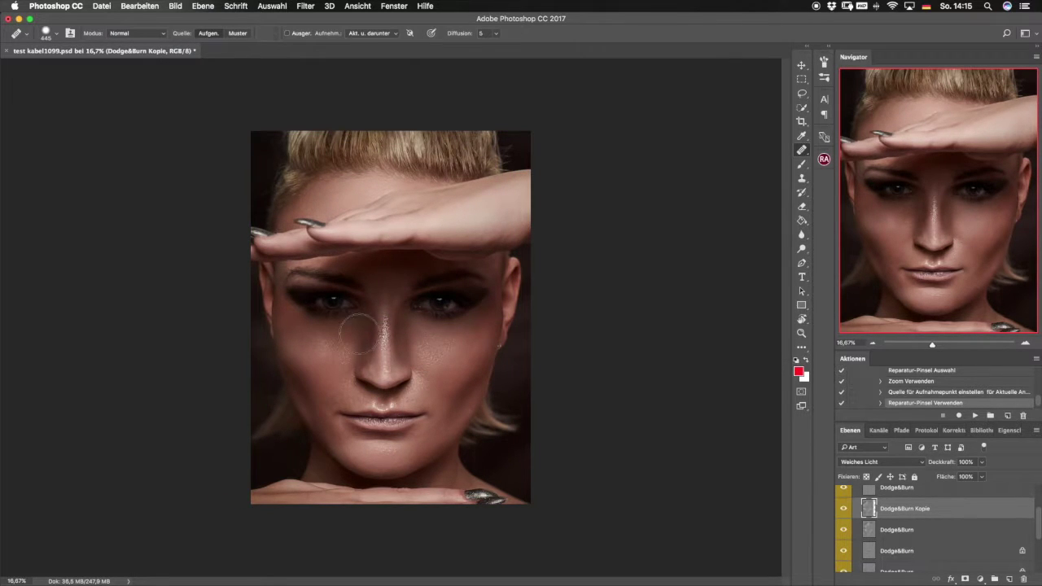
pyautogui.moveTo(350, 303); pyautogui.dragTo(344, 303)
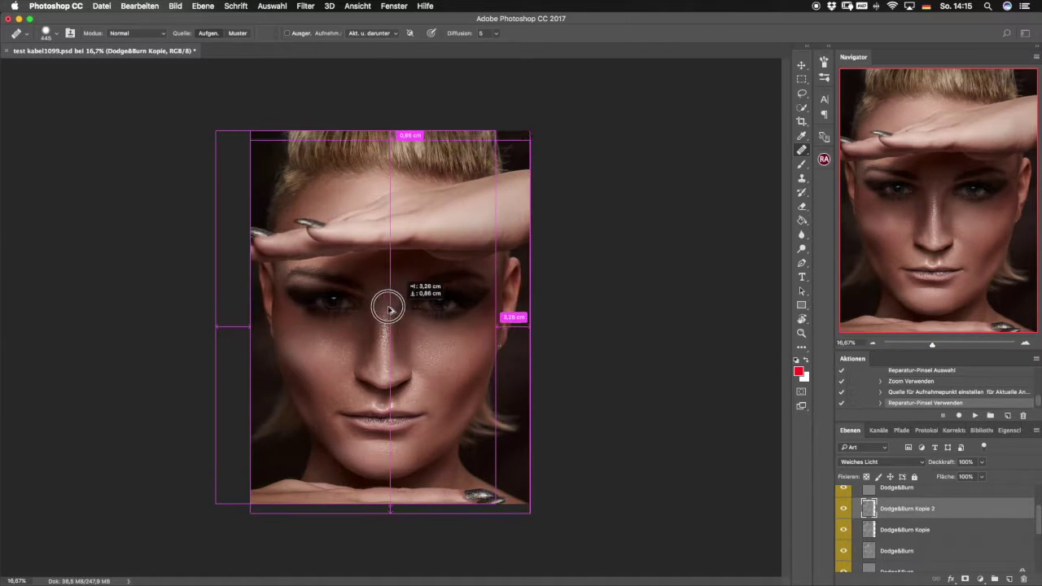
pyautogui.moveTo(345, 303); pyautogui.dragTo(391, 302)
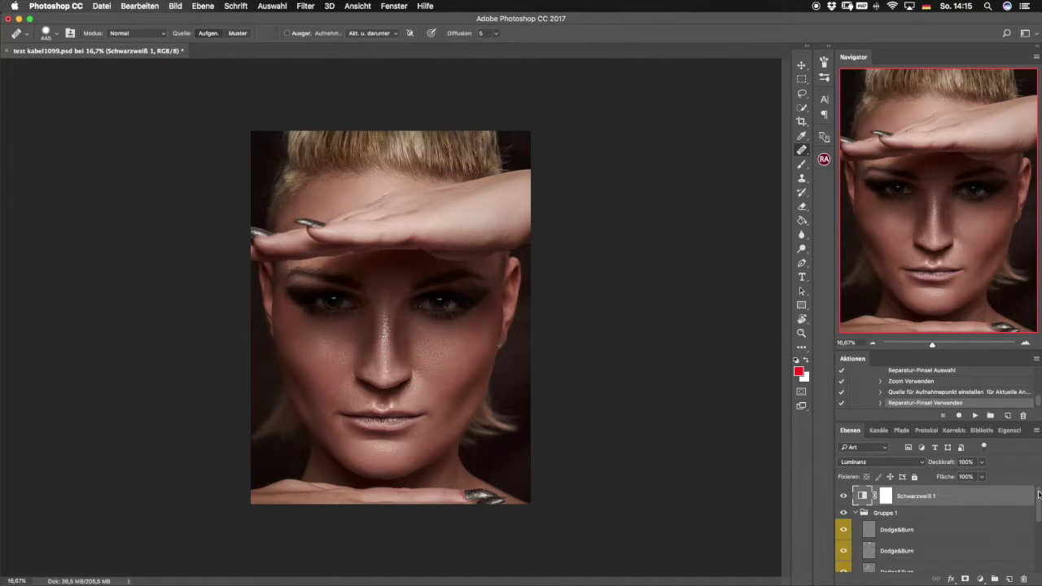
# - Lock the position of the third Dodge&Burn layer
pyautogui.scroll(-3, 1032, 509)
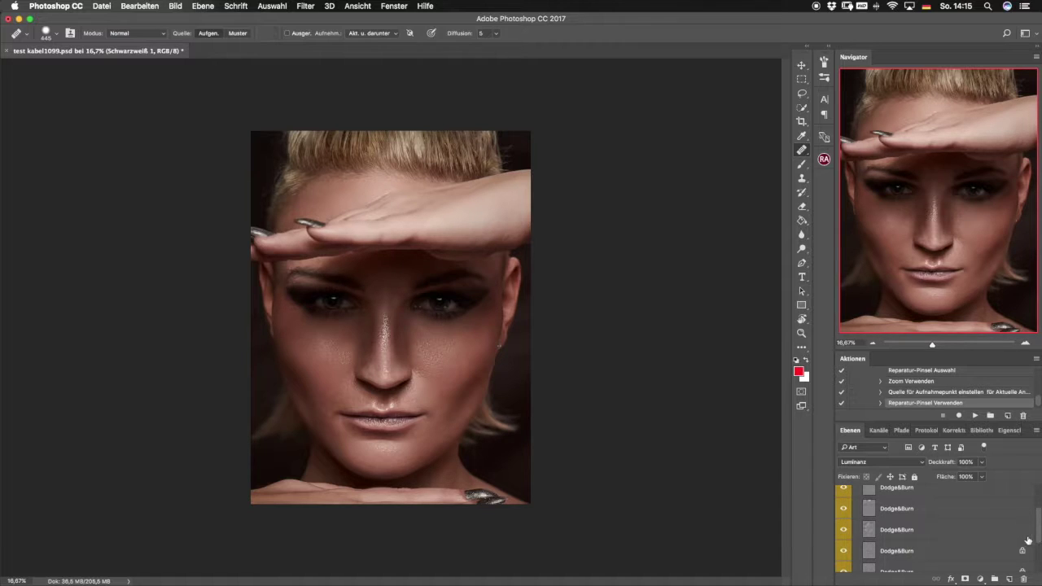
pyautogui.click(937, 534)
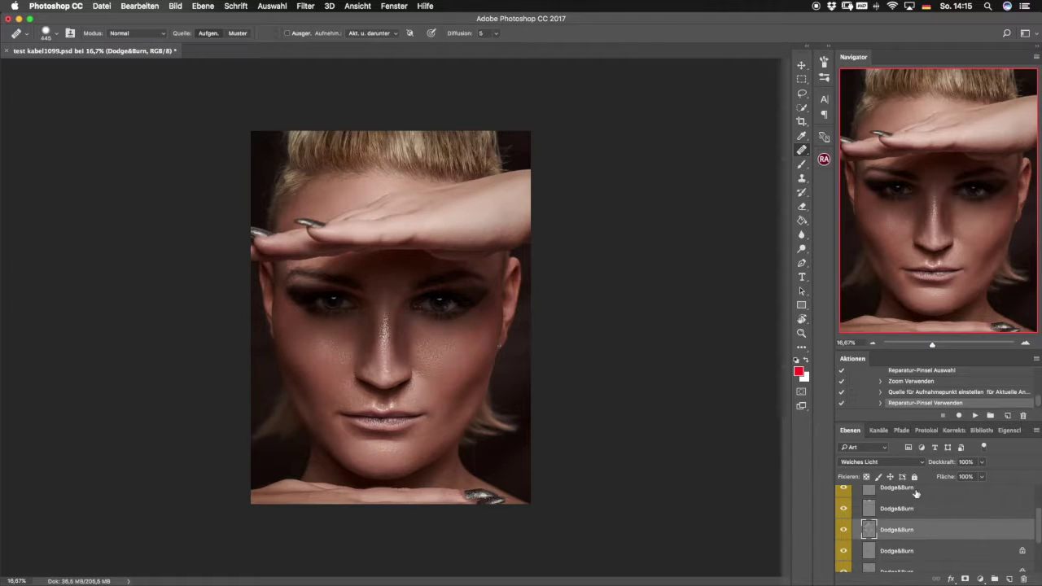
pyautogui.click(890, 478)
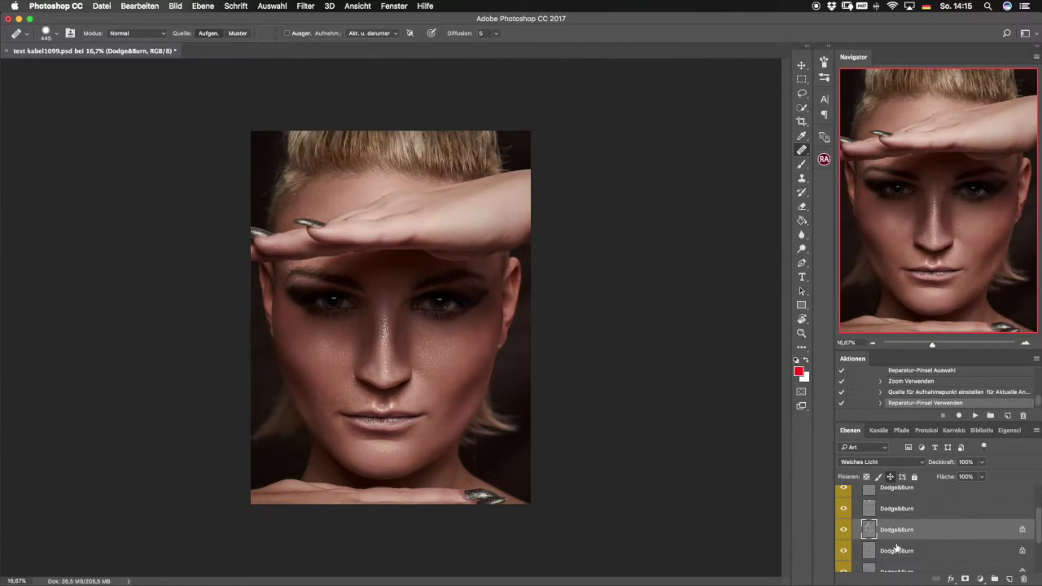
# - Heal a cheek spot, undo the test copies, and try moving the locked layer to trigger the warning
pyautogui.click(425, 331)
pyautogui.hotkey('ctrl', 'j')
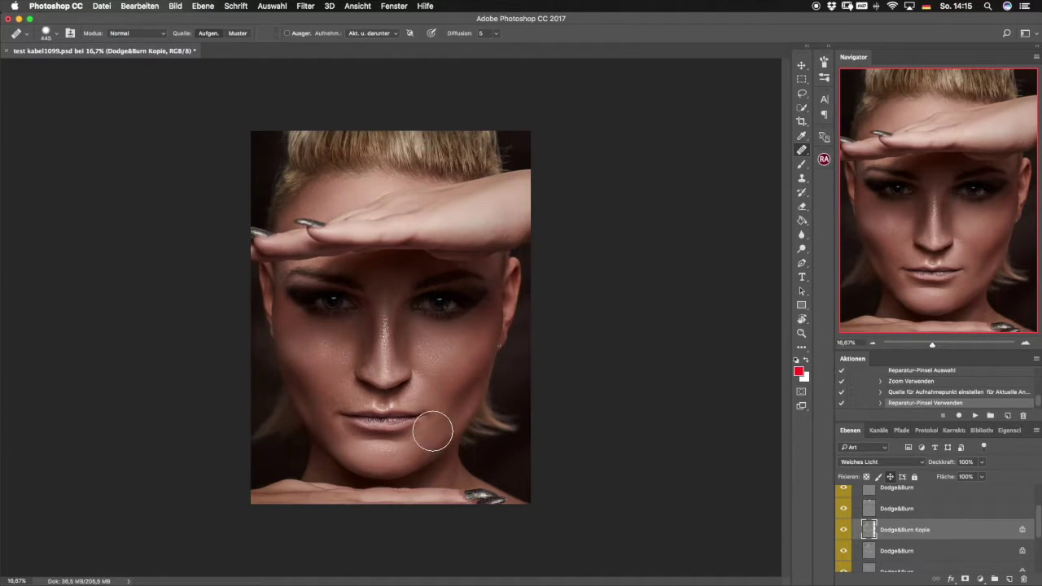
pyautogui.hotkey('ctrl', 'j')
pyautogui.moveTo(437, 332)
pyautogui.mouseDown()
pyautogui.moveTo(470, 336)
pyautogui.moveTo(465, 319)
pyautogui.mouseUp()
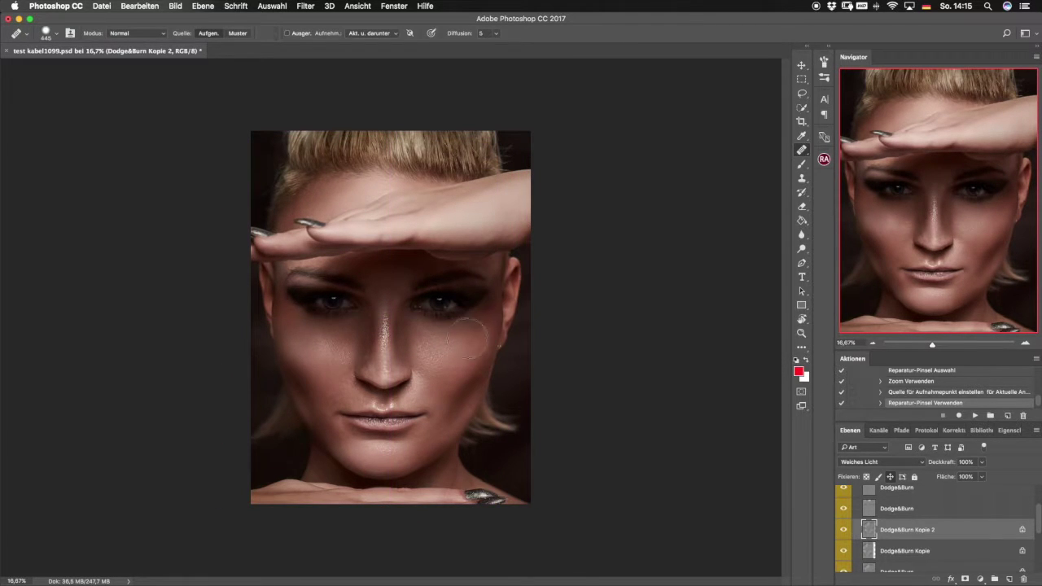
pyautogui.press('BackSpace')
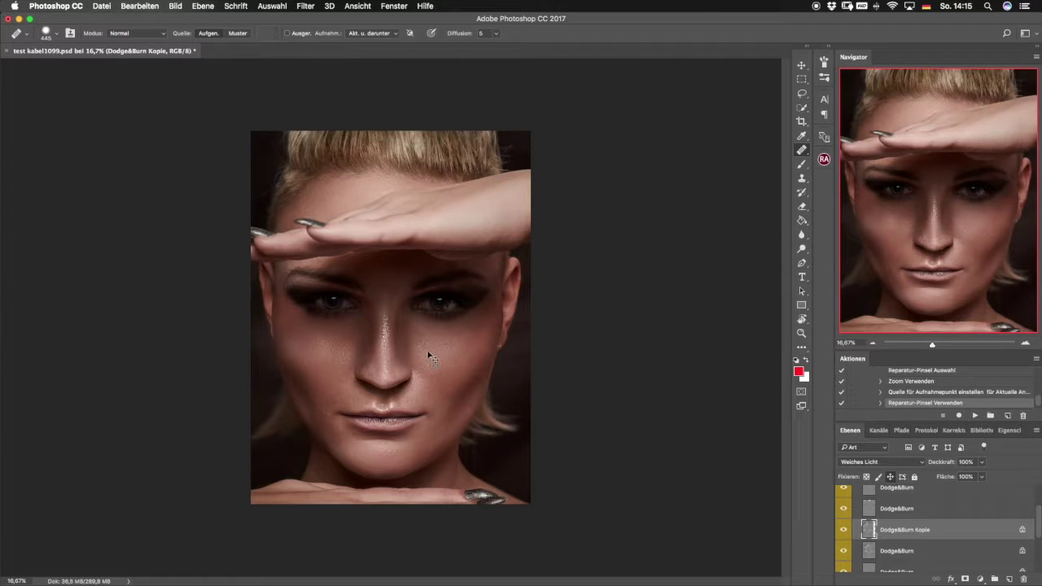
pyautogui.press('BackSpace')
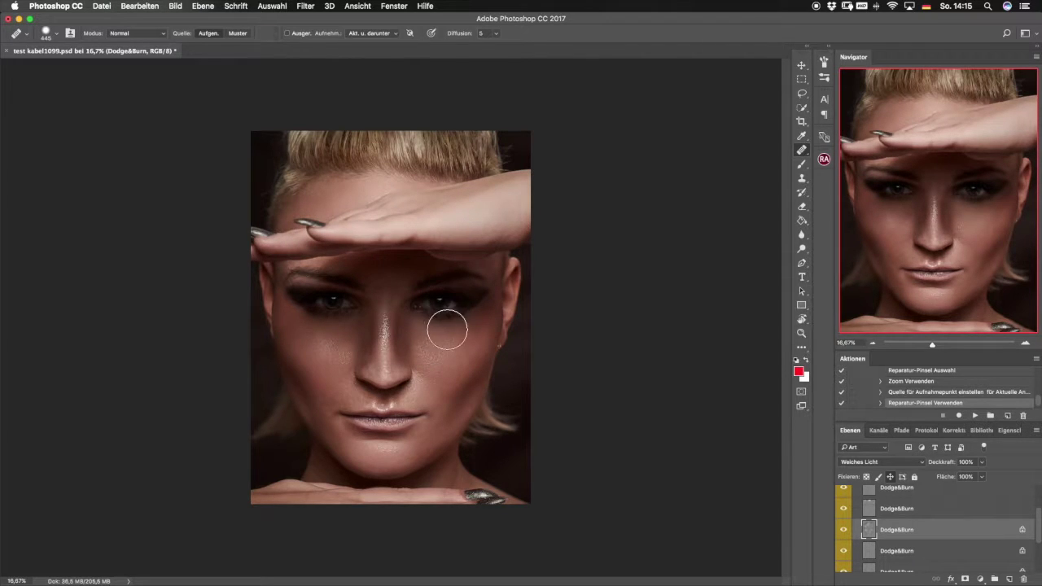
pyautogui.press('v')
pyautogui.moveTo(419, 321); pyautogui.dragTo(419, 367)
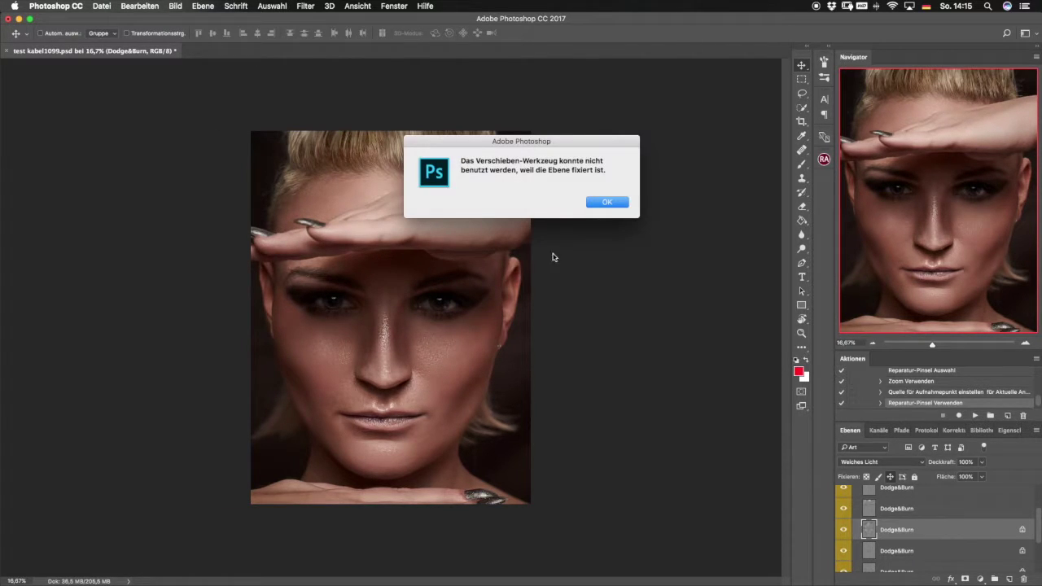
# - Dismiss the locked-layer alert, collapse Gruppe 1 and select the Healing layer
pyautogui.click(606, 203)
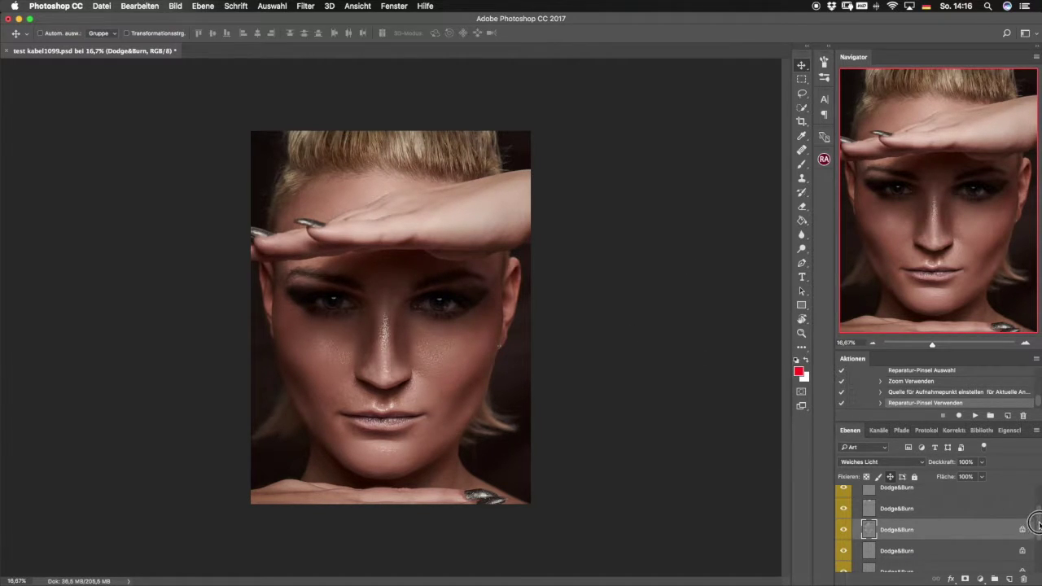
pyautogui.scroll(3, 1034, 521)
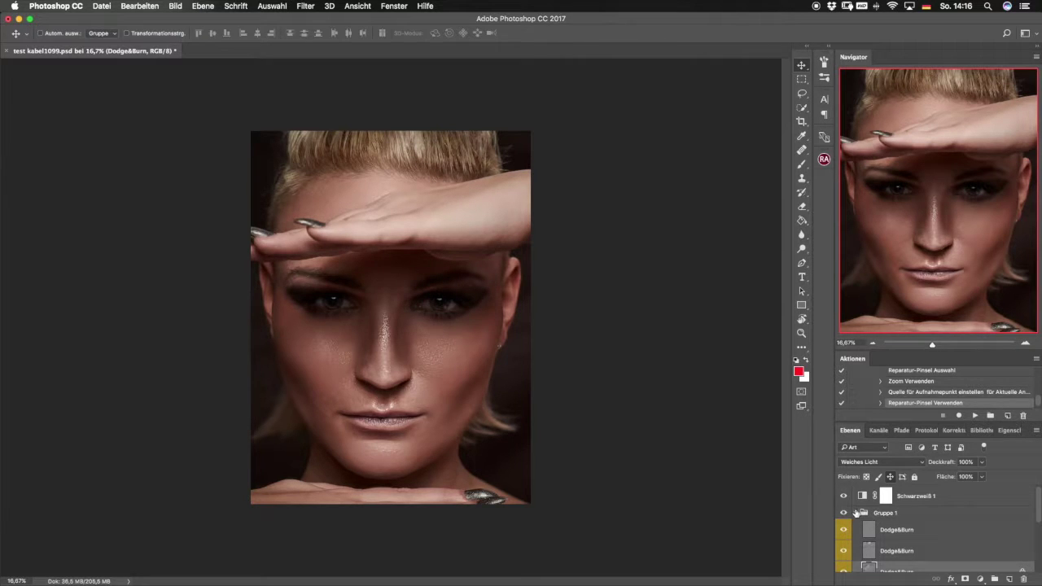
pyautogui.click(856, 513)
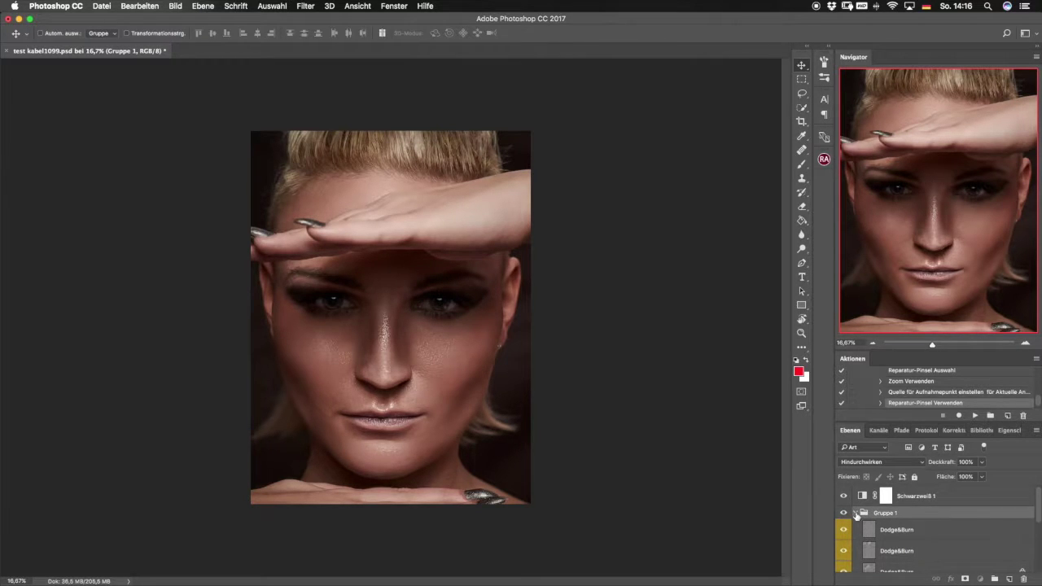
pyautogui.click(856, 513)
pyautogui.click(964, 538)
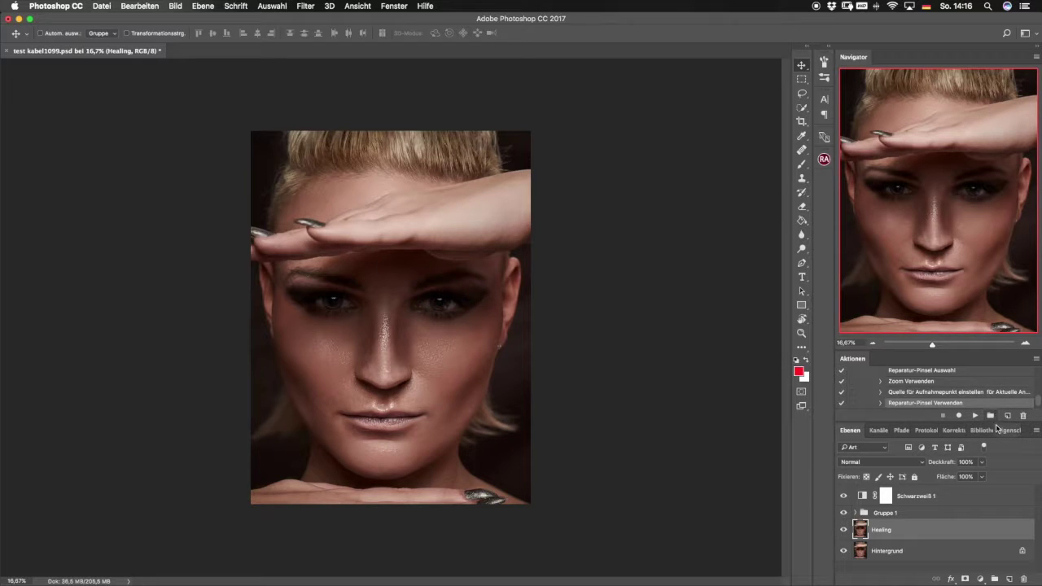
# - Turn on Allow Tool Recording in the Actions panel menu
pyautogui.click(1036, 359)
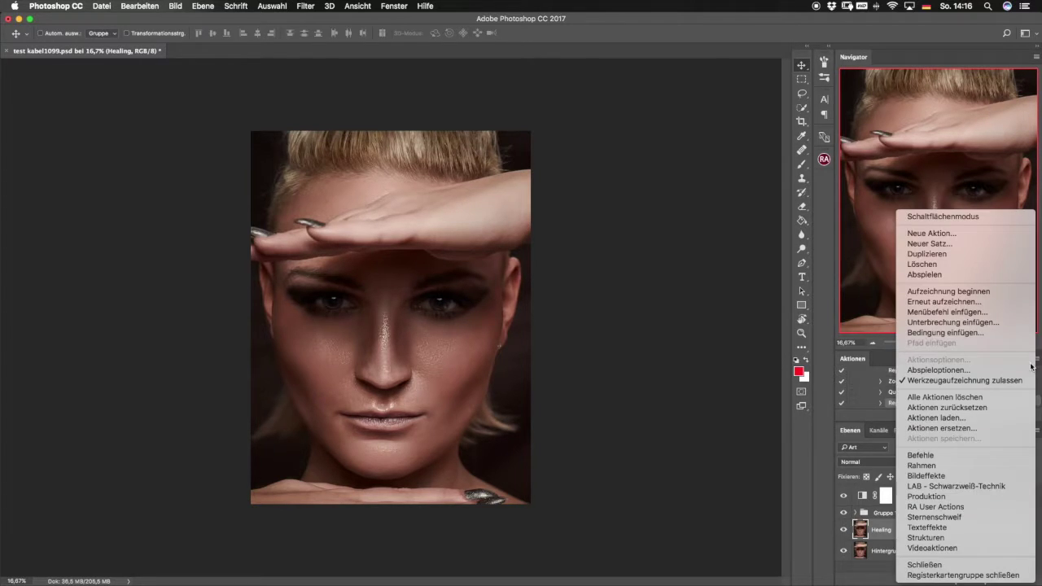
pyautogui.click(949, 381)
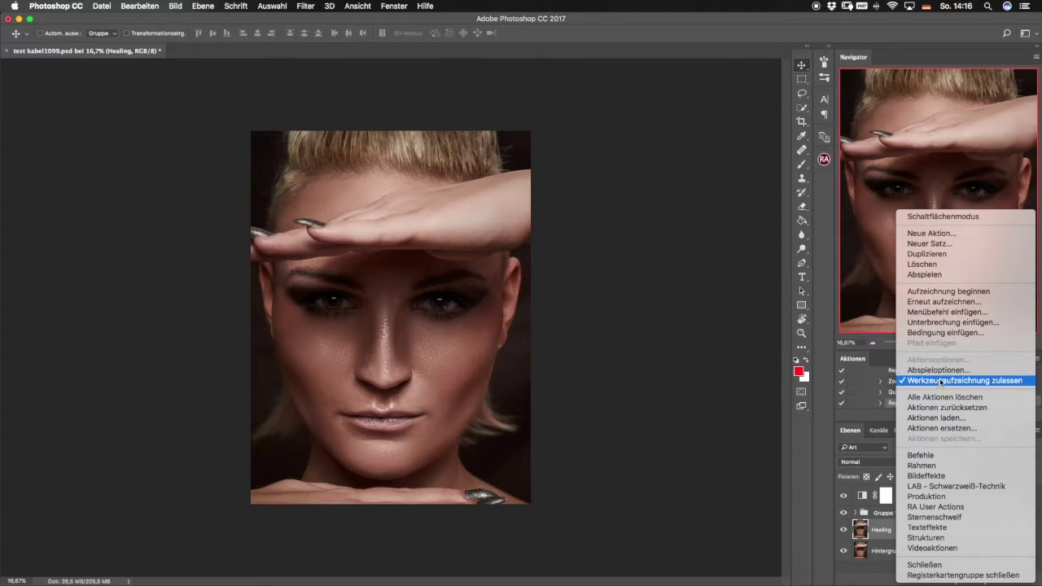
pyautogui.click(819, 443)
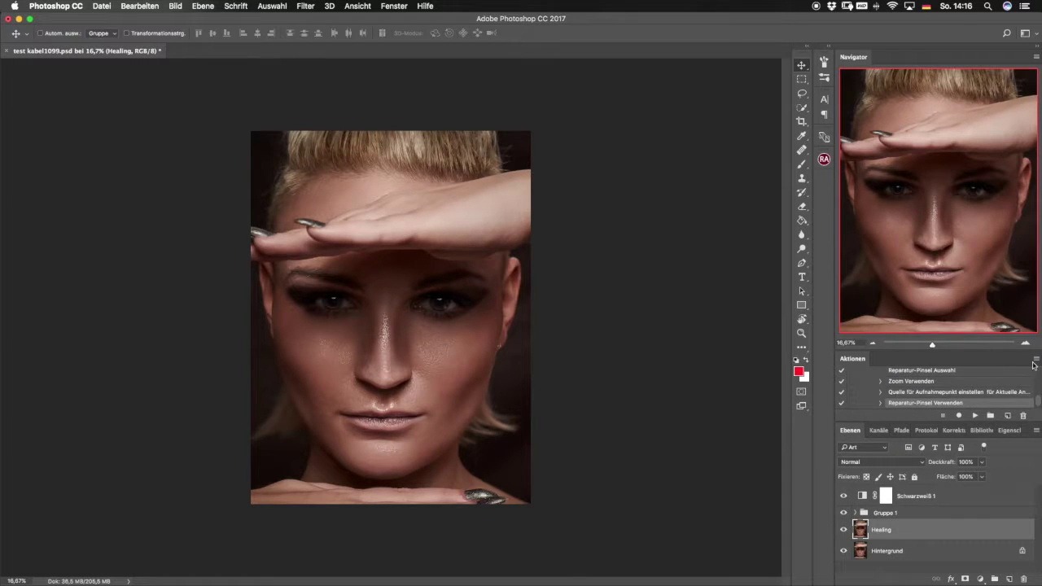
# - Delete the old Healing action and confirm the deletion
pyautogui.scroll(2, 1038, 406)
pyautogui.scroll(2, 1038, 404)
pyautogui.scroll(2, 1037, 403)
pyautogui.scroll(3, 1036, 401)
pyautogui.scroll(-2, 1036, 401)
pyautogui.scroll(-1, 1036, 400)
pyautogui.scroll(2, 1037, 401)
pyautogui.scroll(2, 1036, 400)
pyautogui.click(888, 395)
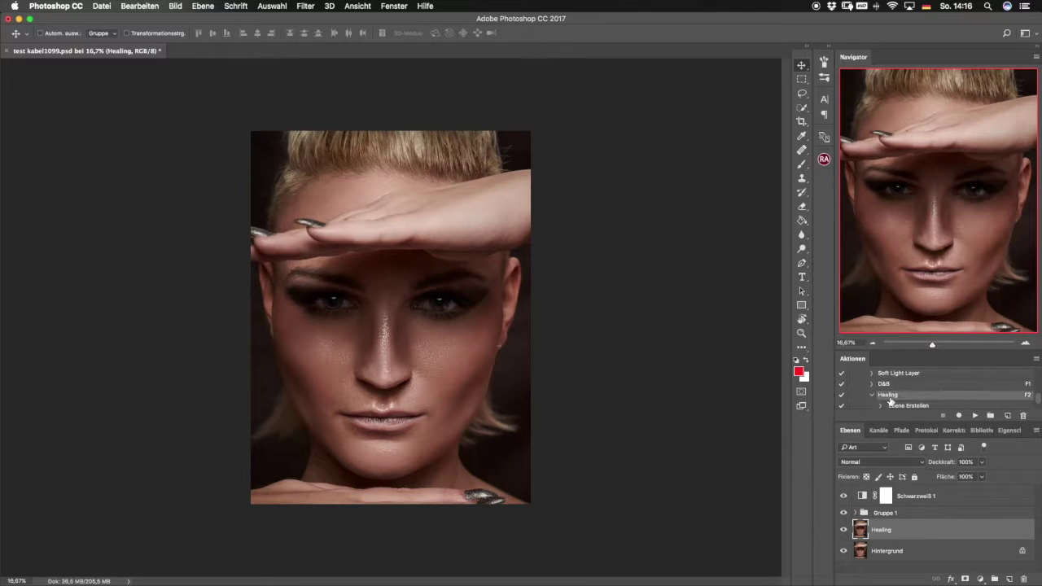
pyautogui.click(1024, 416)
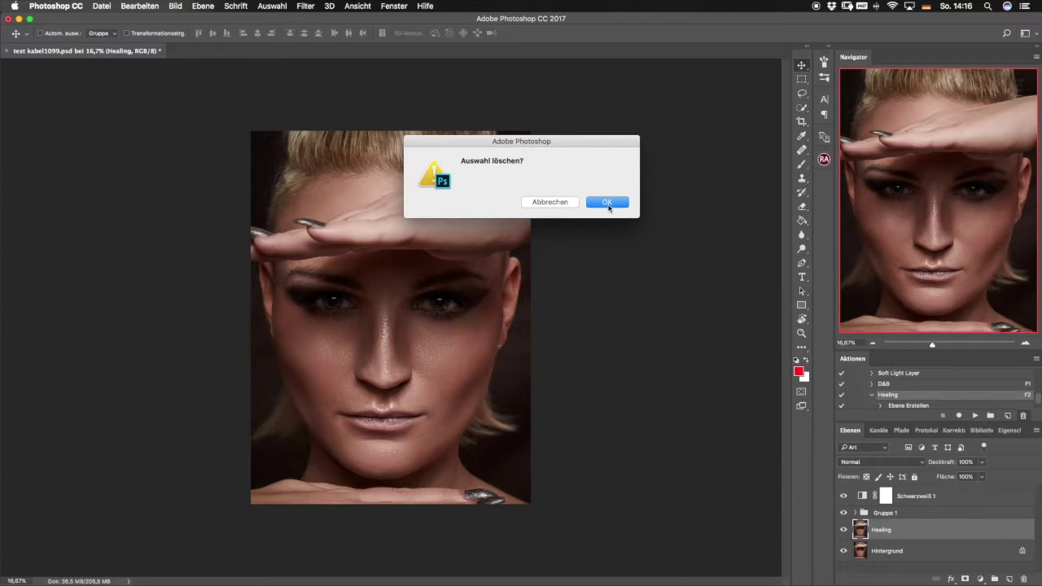
pyautogui.click(607, 204)
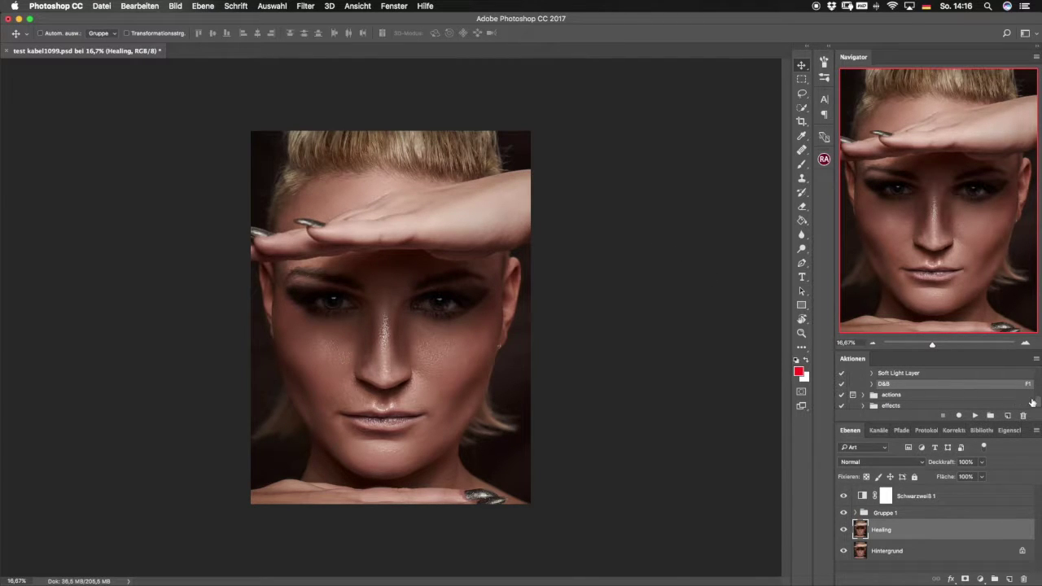
# - Select the Retouch set to hold the new action
pyautogui.scroll(5, 1036, 404)
pyautogui.scroll(5, 1032, 405)
pyautogui.scroll(3, 1029, 405)
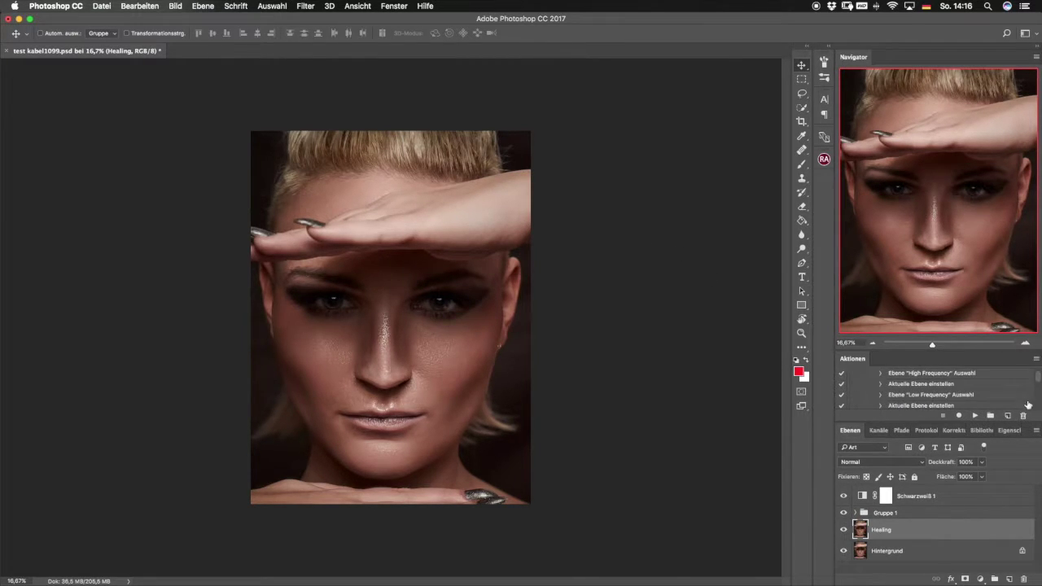
pyautogui.scroll(3, 1032, 376)
pyautogui.click(892, 373)
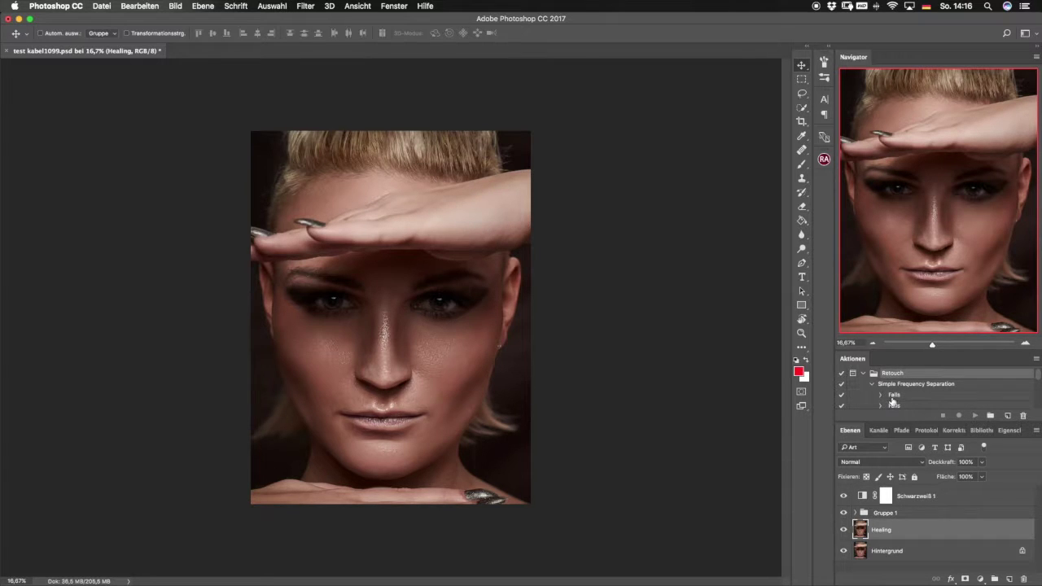
# - Create and start recording a new action 'Healing' with function key F2 and color Green
pyautogui.click(1008, 416)
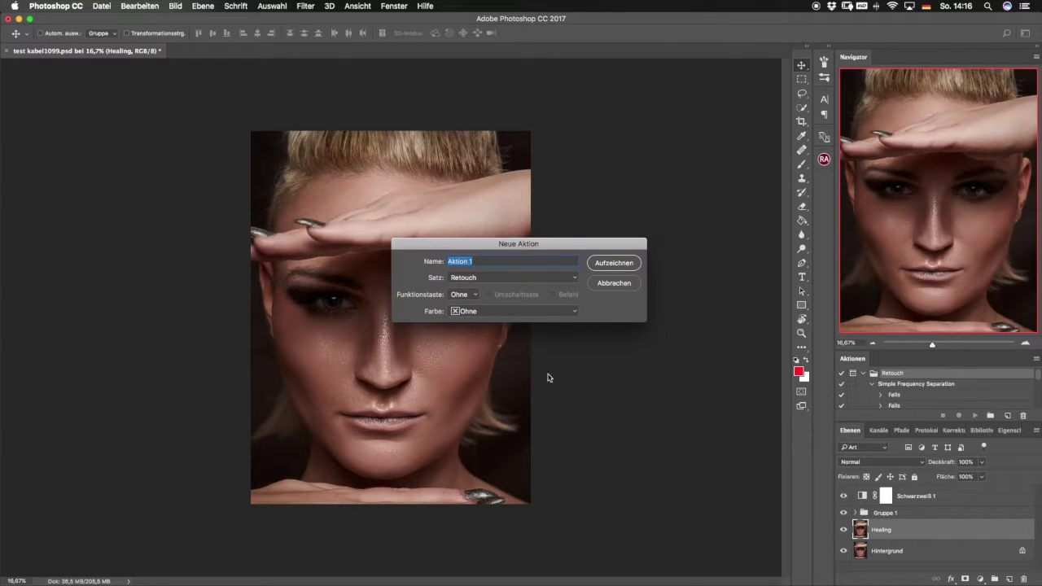
pyautogui.write('Healing')
pyautogui.click(460, 299)
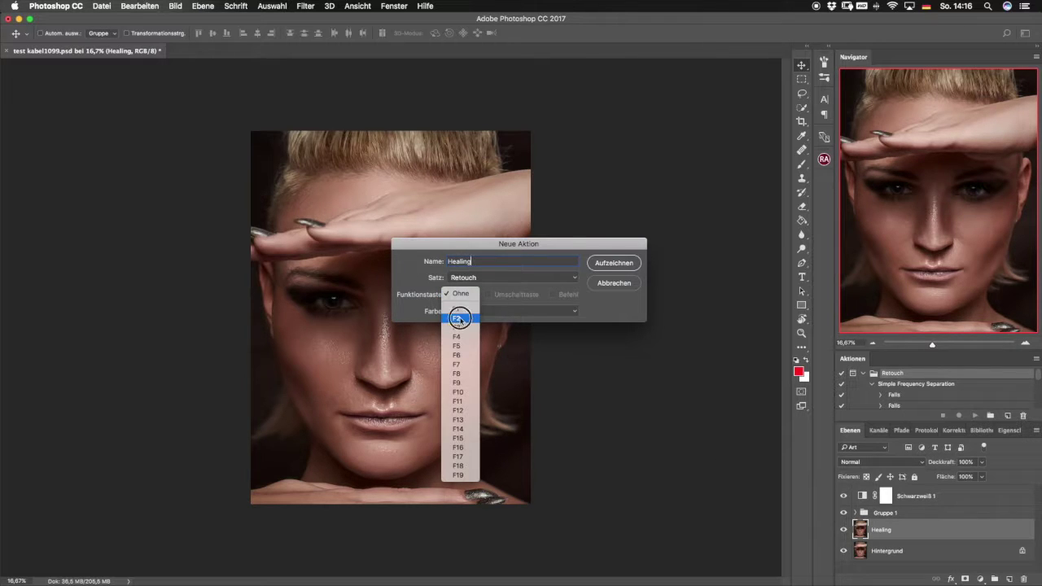
pyautogui.click(501, 312)
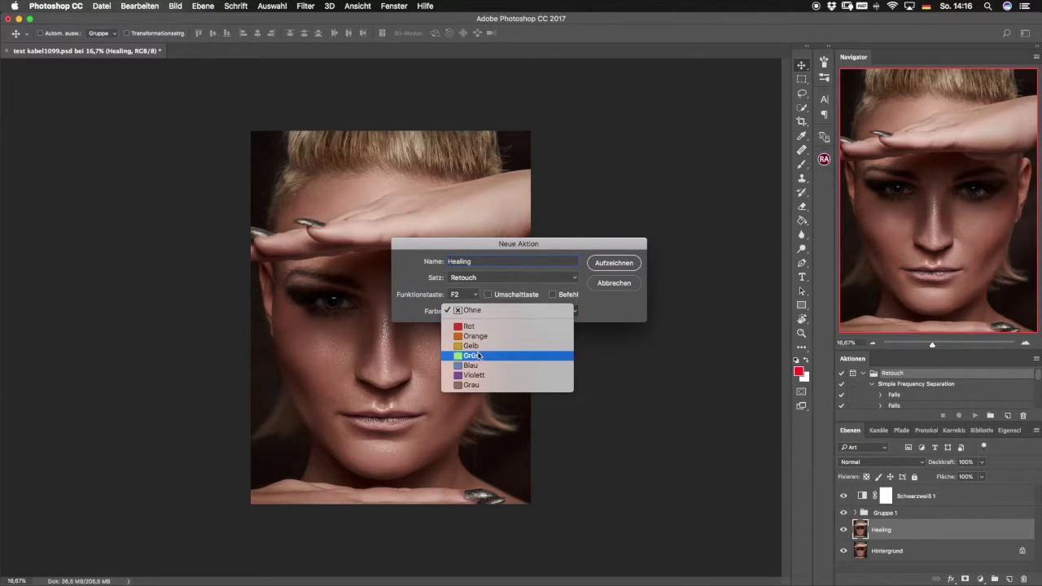
pyautogui.click(480, 355)
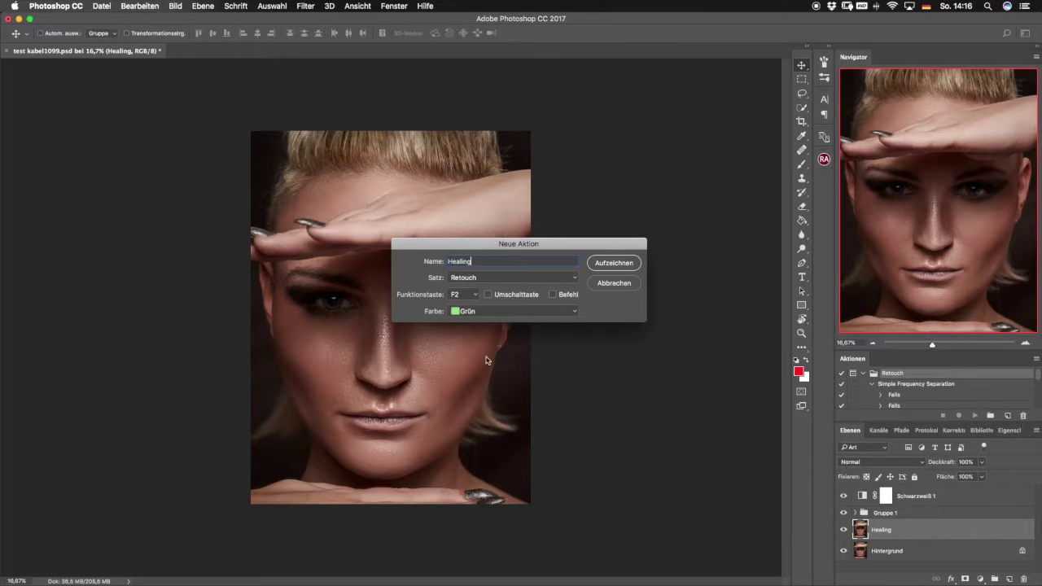
pyautogui.click(620, 265)
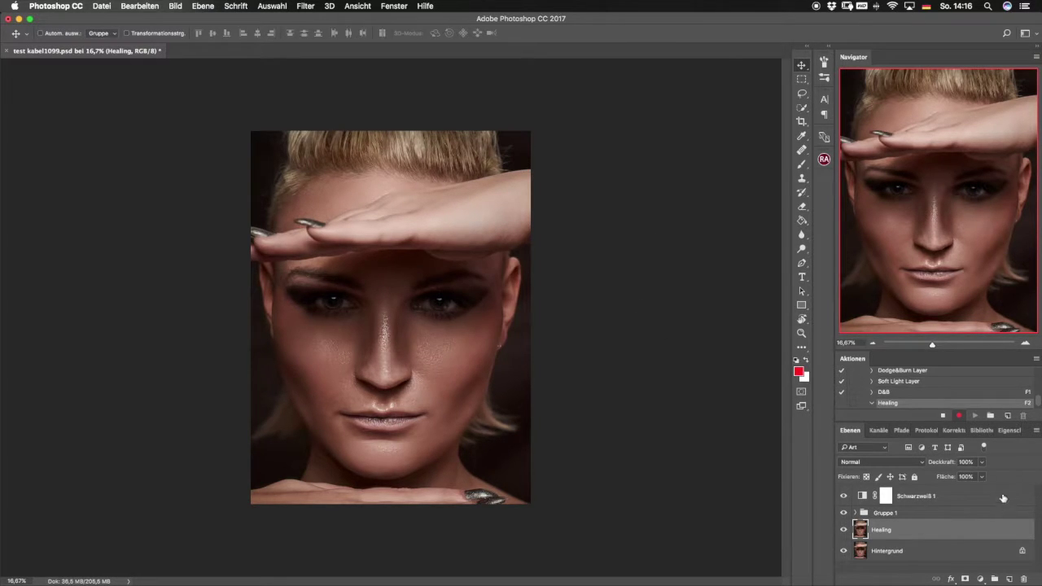
# - Record adding a position-locked empty layer named Healing with the healing brush, then stop recording
pyautogui.click(1008, 579)
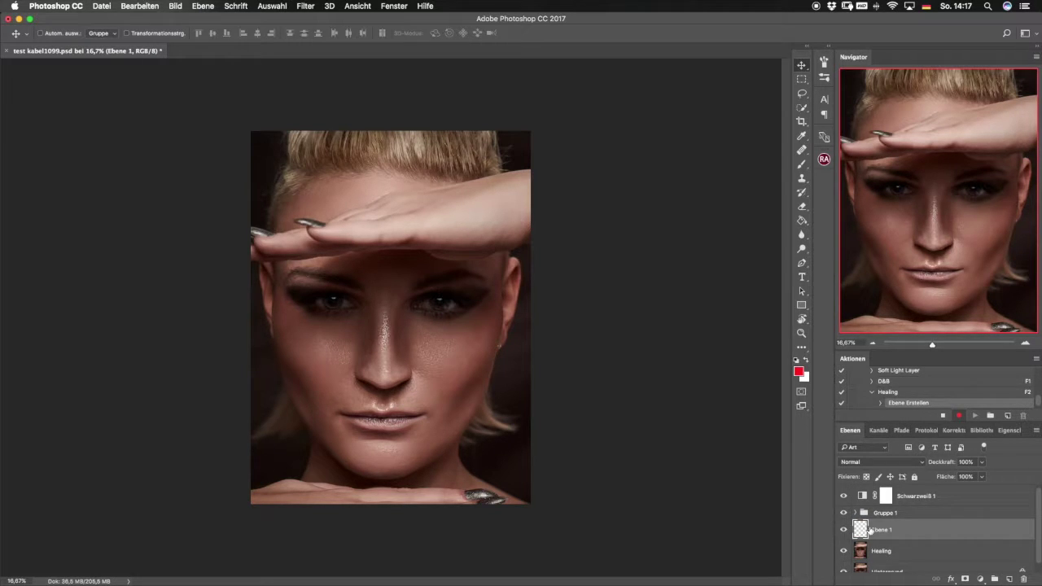
pyautogui.doubleClick(880, 531)
pyautogui.write('Healing')
pyautogui.press('Return')
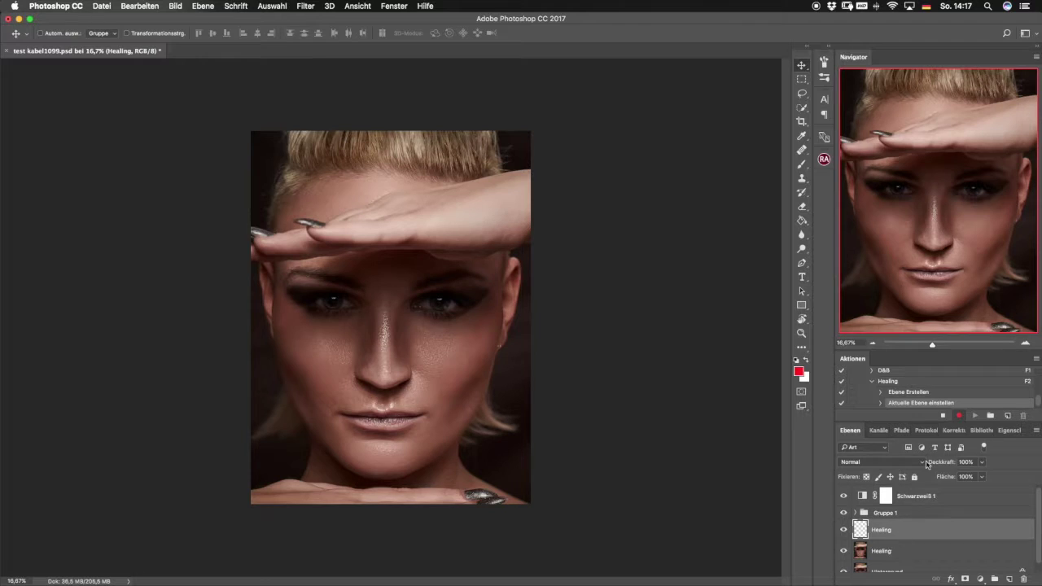
pyautogui.click(890, 477)
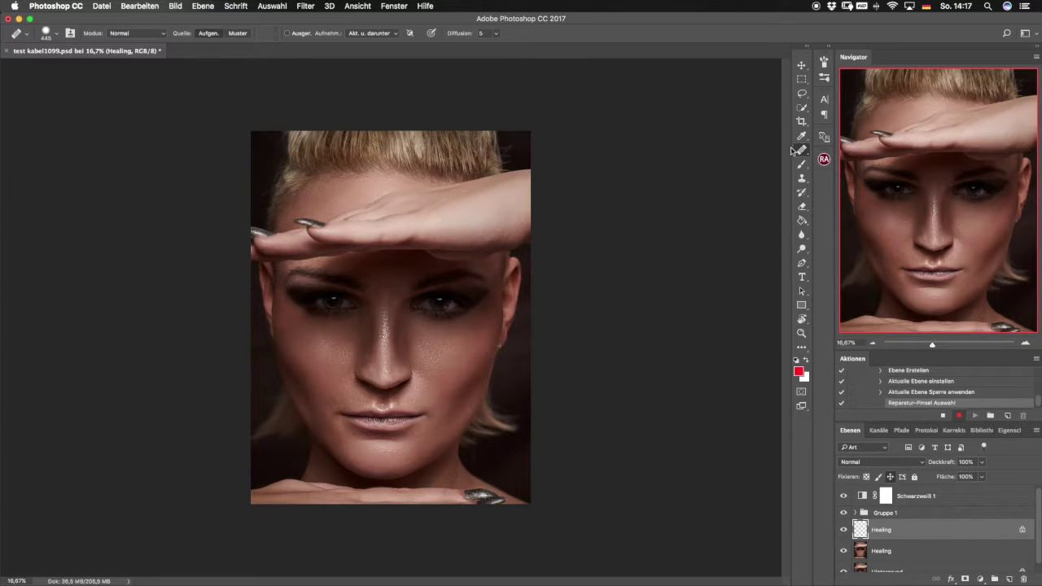
pyautogui.click(382, 36)
pyautogui.click(942, 416)
# - Confirm the locked Healing layer refuses moving, then show actions in Button Mode
pyautogui.press('v')
pyautogui.moveTo(469, 336); pyautogui.dragTo(400, 319)
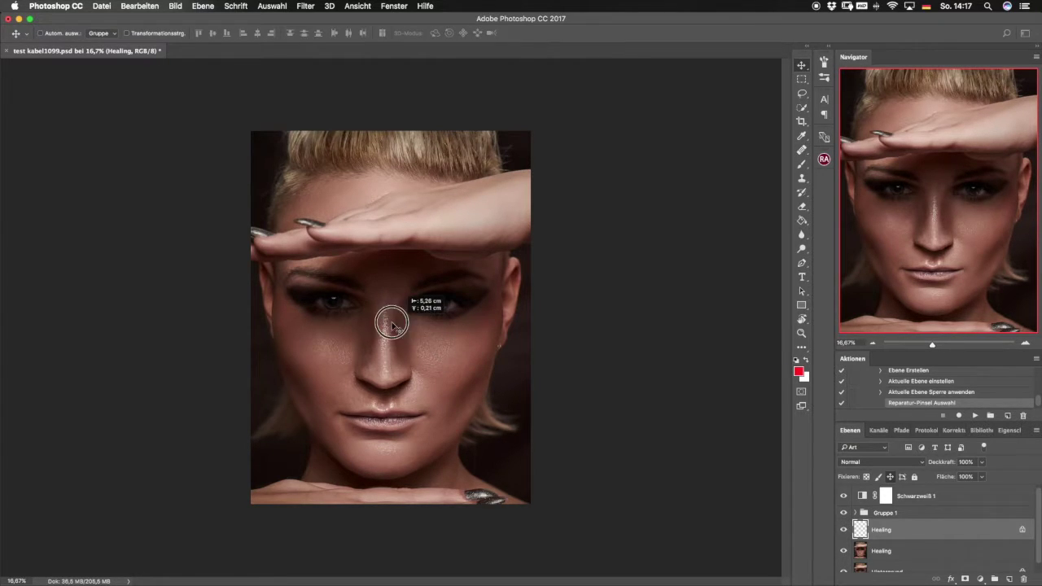
pyautogui.click(612, 205)
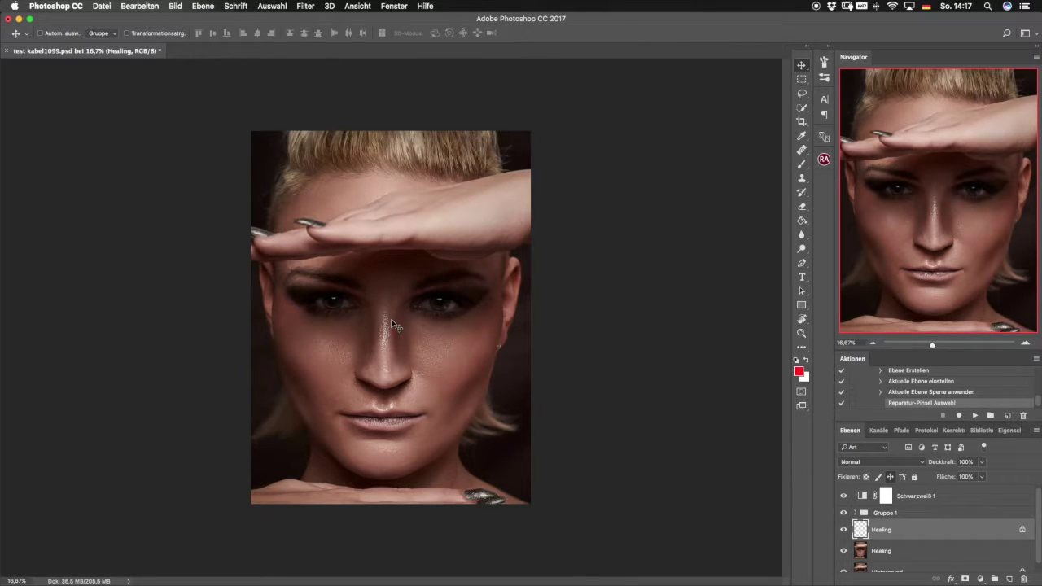
pyautogui.click(1036, 359)
pyautogui.click(948, 217)
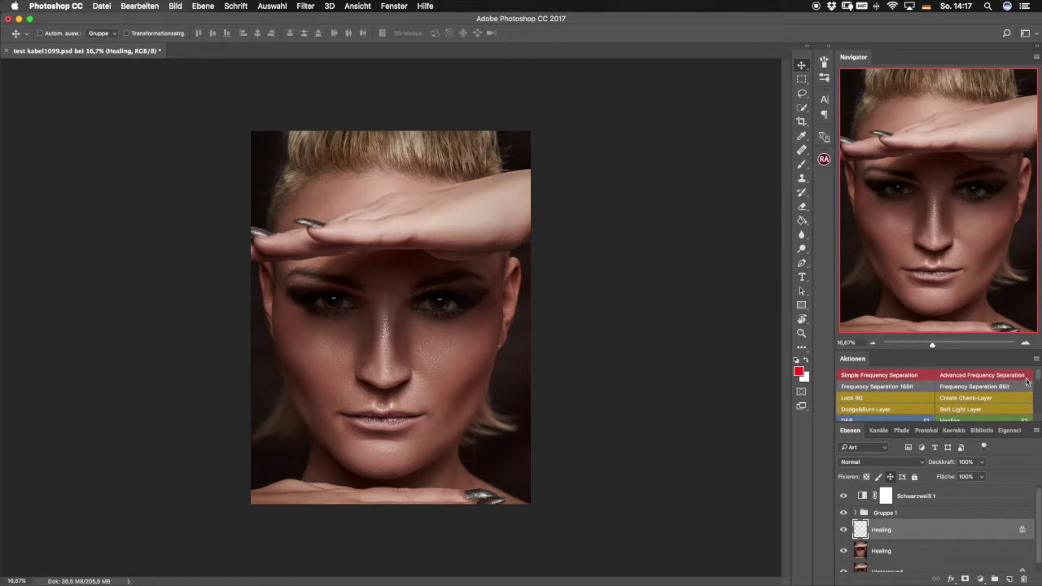
# - Delete the empty test Healing layer and play the Healing action with F2
pyautogui.moveTo(1036, 374)
pyautogui.mouseDown()
pyautogui.moveTo(1037, 386)
pyautogui.moveTo(1038, 371)
pyautogui.mouseUp()
pyautogui.hotkey('ctrl', 'e')
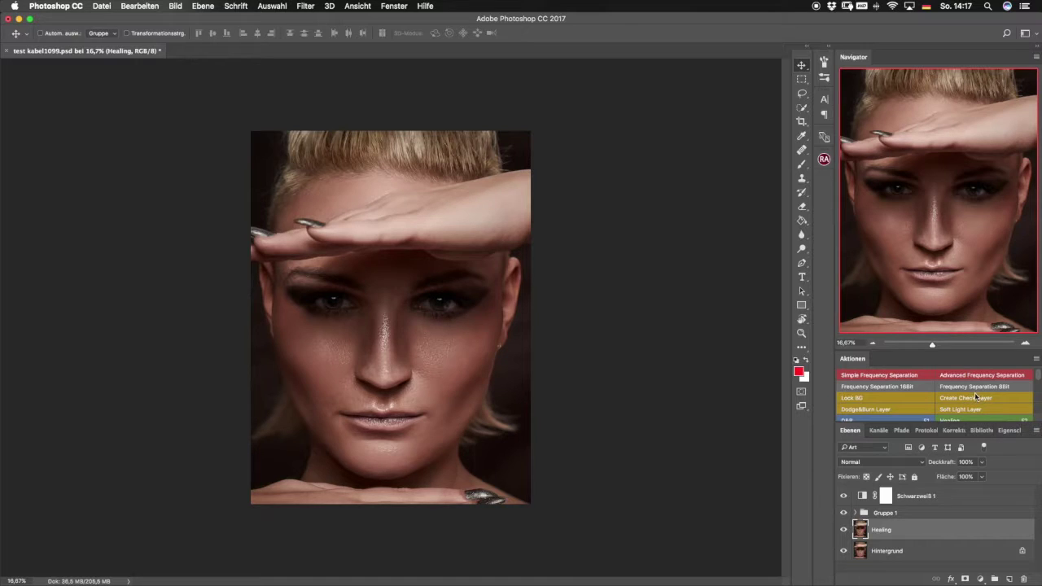
pyautogui.press('F2')
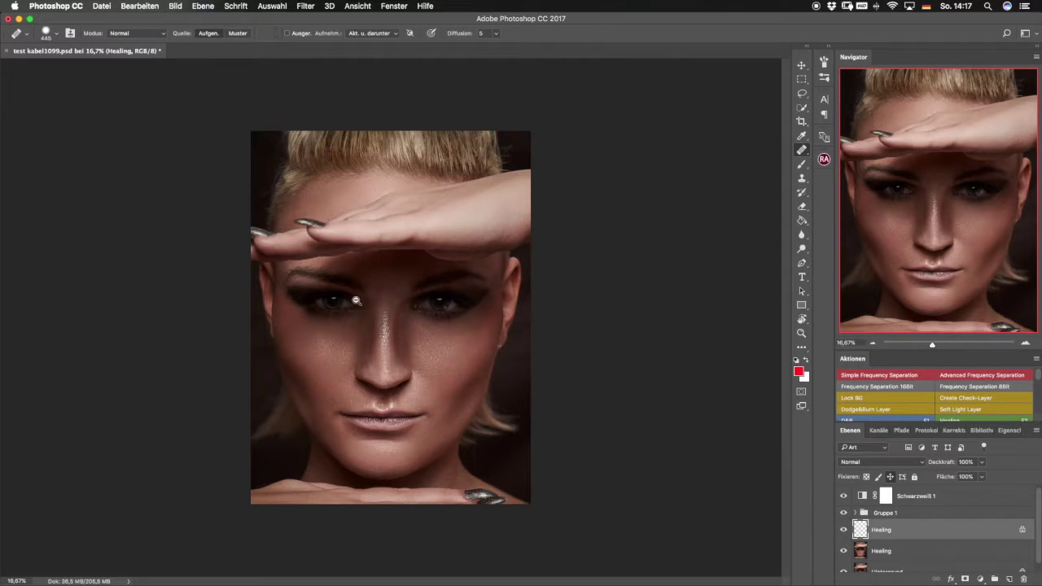
# - Zoom in on the nose and shrink the healing brush to a tiny tip
pyautogui.moveTo(372, 302); pyautogui.dragTo(492, 368)
pyautogui.scroll(-5, 492, 368)
pyautogui.hscroll(5, 354, 237)
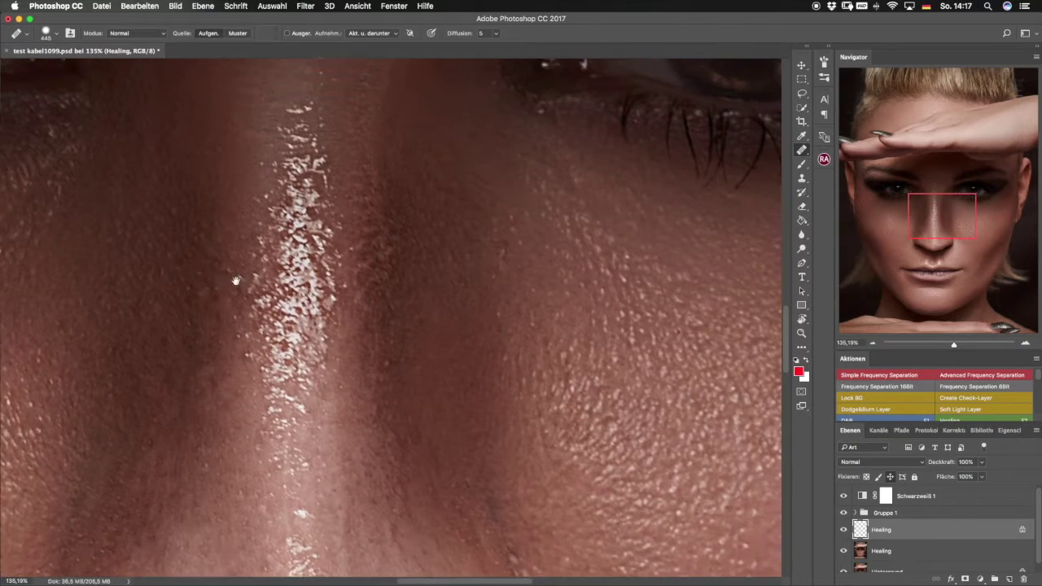
pyautogui.rightClick(465, 303)
pyautogui.moveTo(540, 263); pyautogui.dragTo(399, 252)
pyautogui.moveTo(533, 281); pyautogui.dragTo(512, 241)
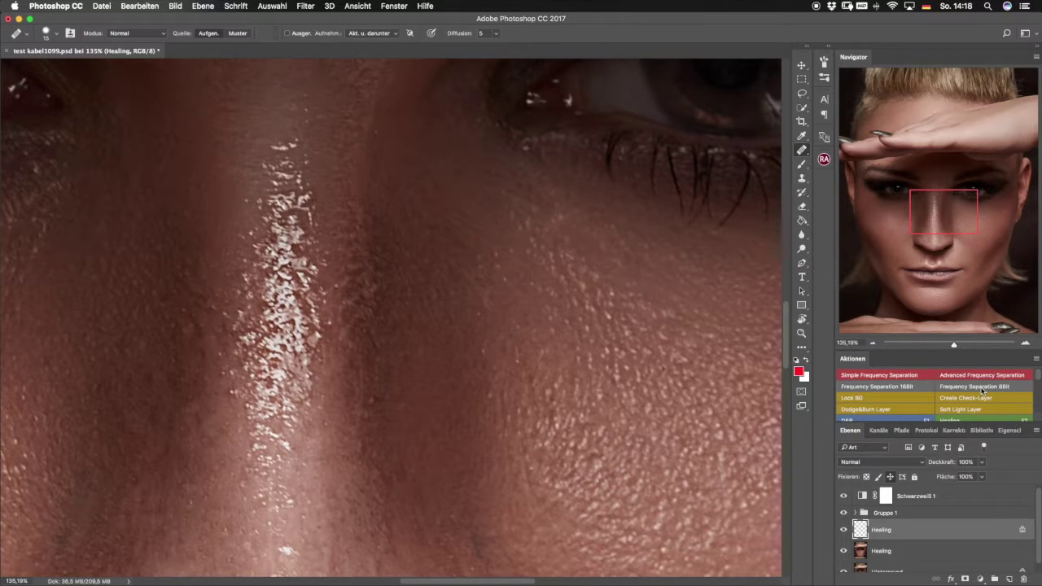
pyautogui.scroll(-2, 982, 392)
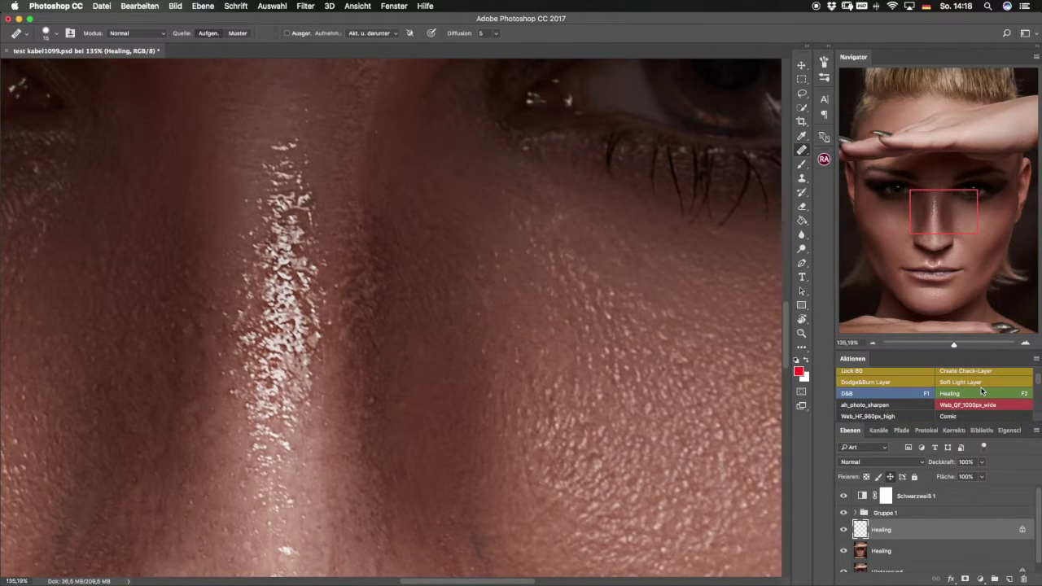